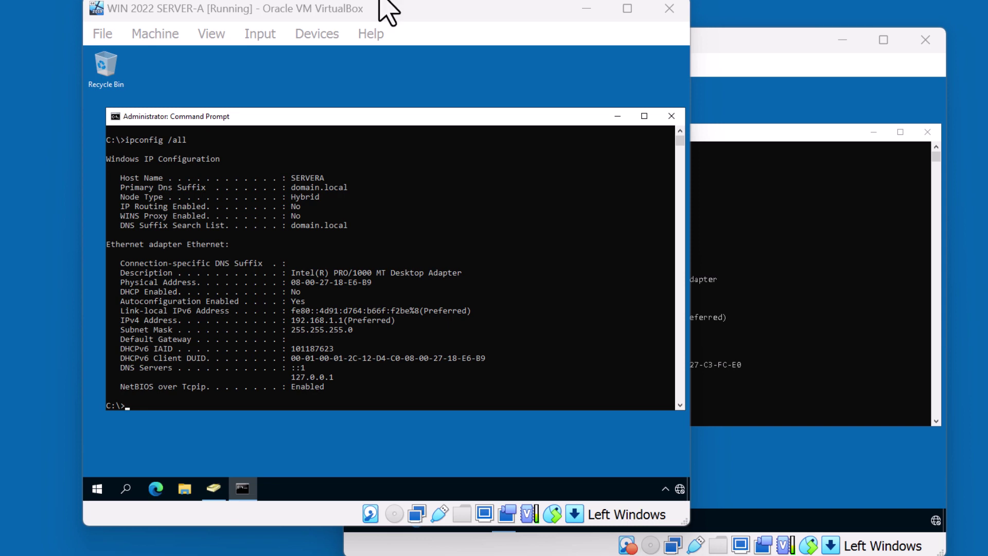
left_click(704, 38)
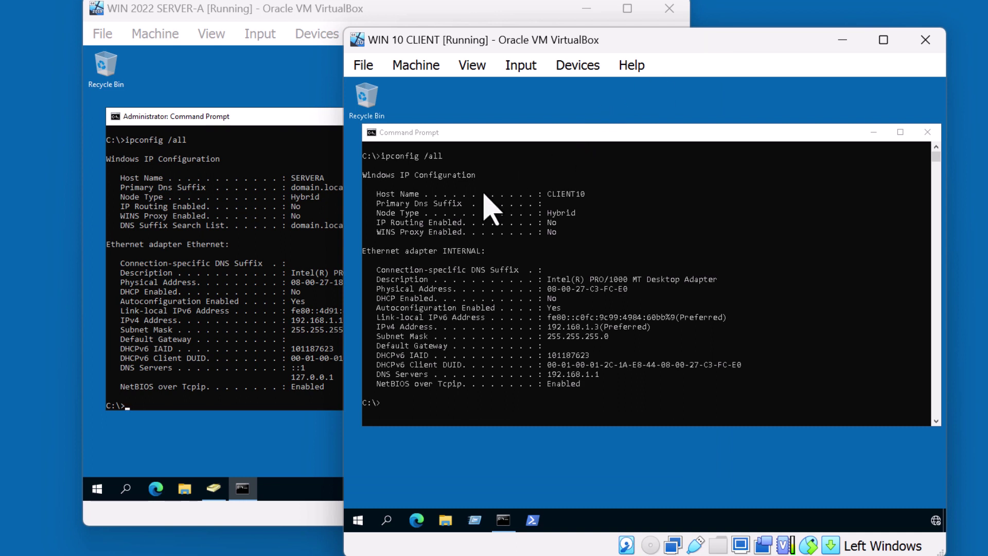
left_click(277, 15)
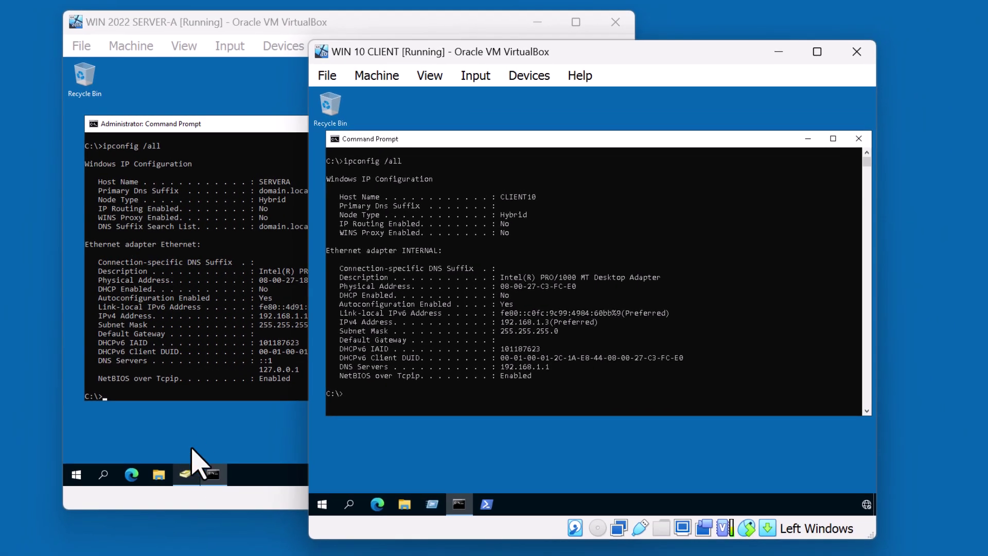
On the server, confirm the domain's Computers container in Active Directory Users and Computers is empty, then return to the client
left_click(48, 502)
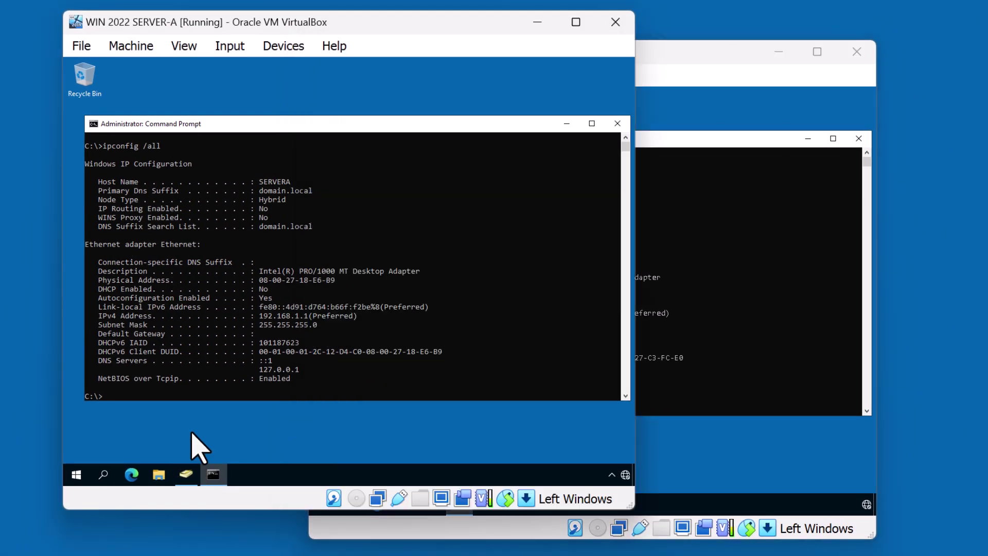
mouse_move(189, 484)
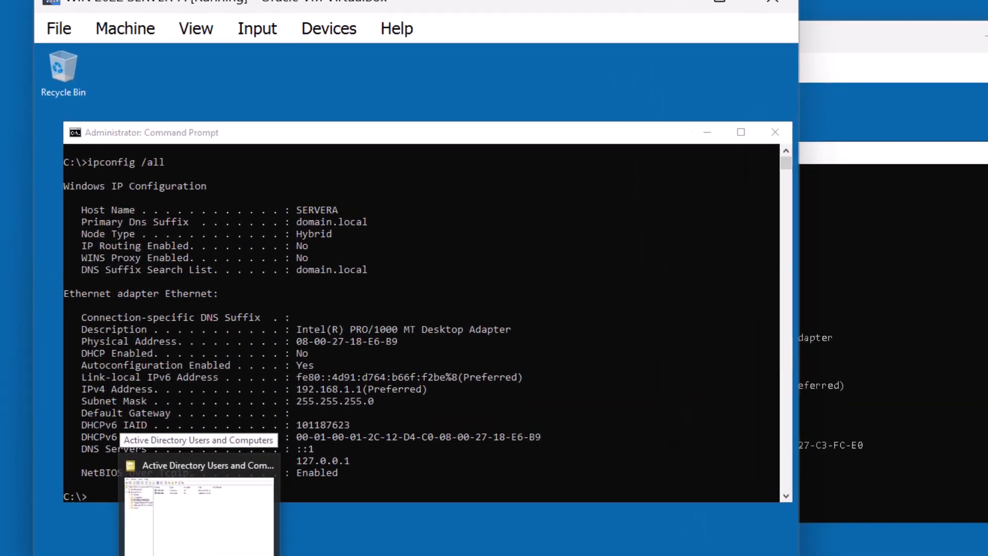
left_click(200, 509)
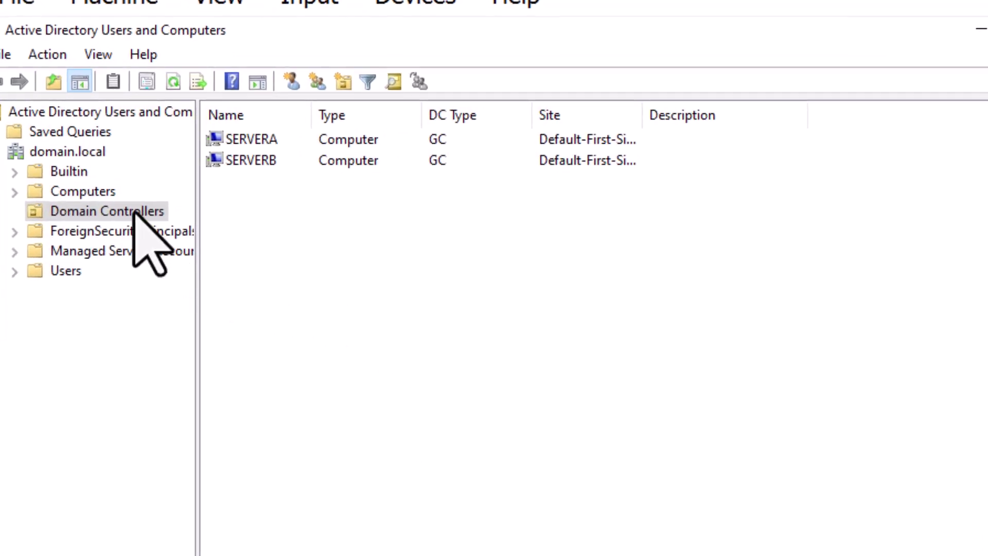
left_click(104, 198)
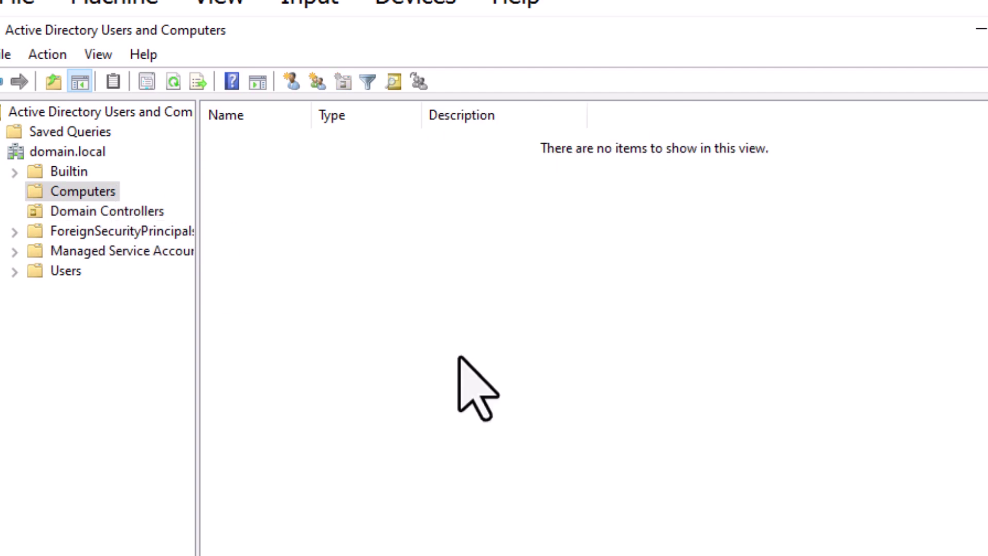
left_click(726, 357)
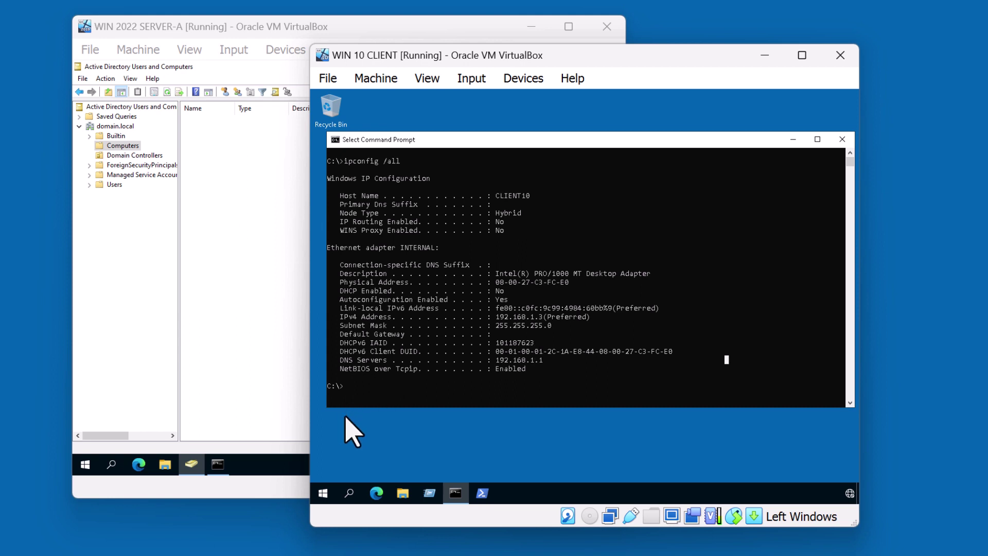
Search for Control Panel, go to System and Security > System, and scroll down the About page
left_click(350, 493)
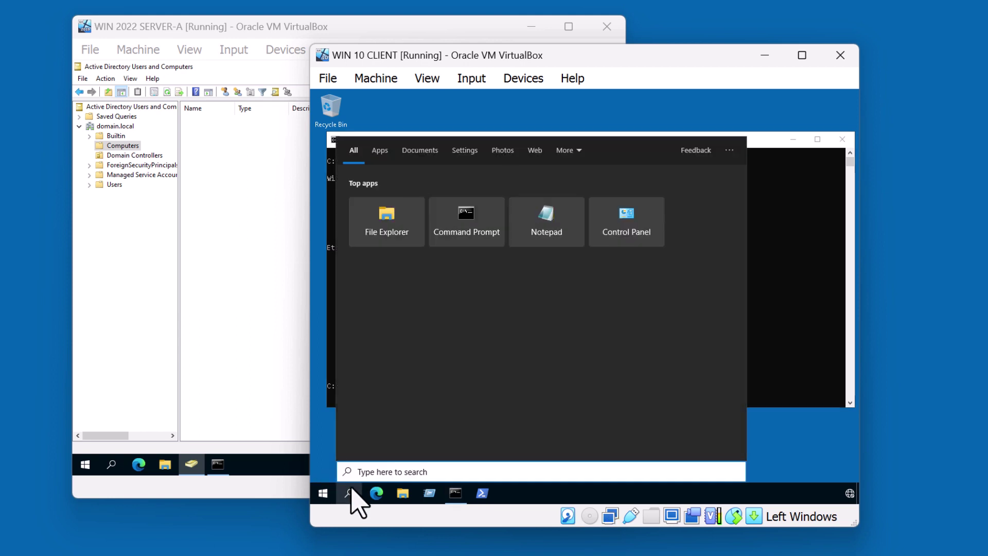
type("control ")
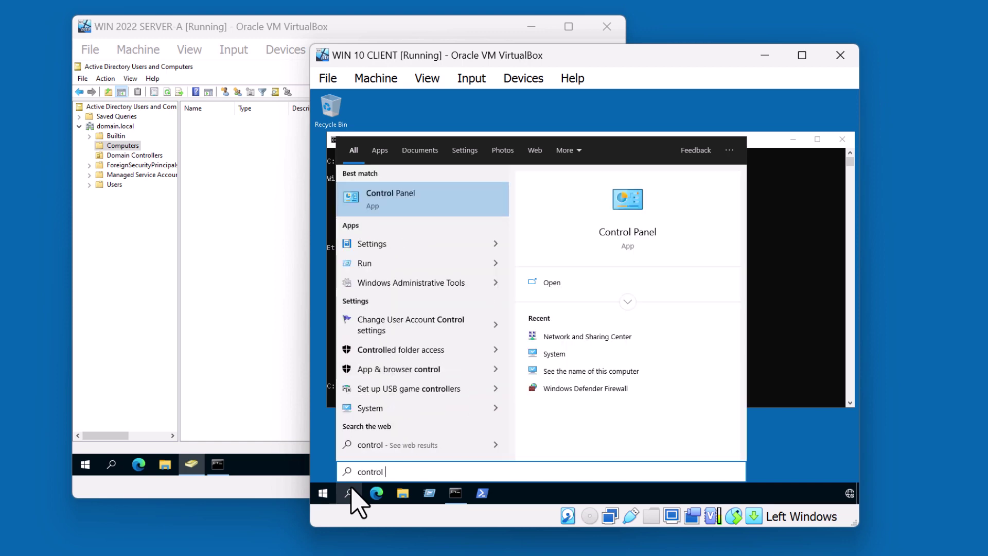
type("panel")
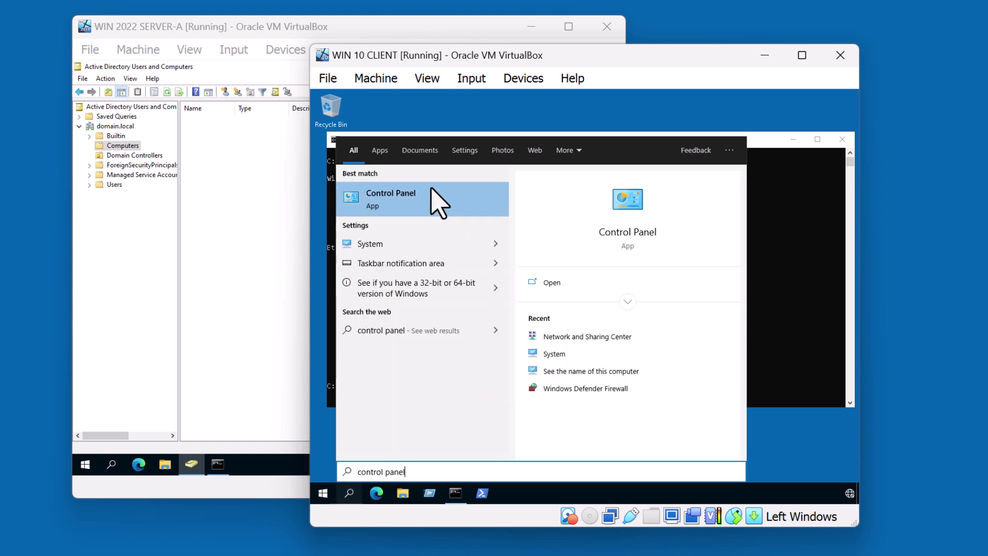
left_click(422, 196)
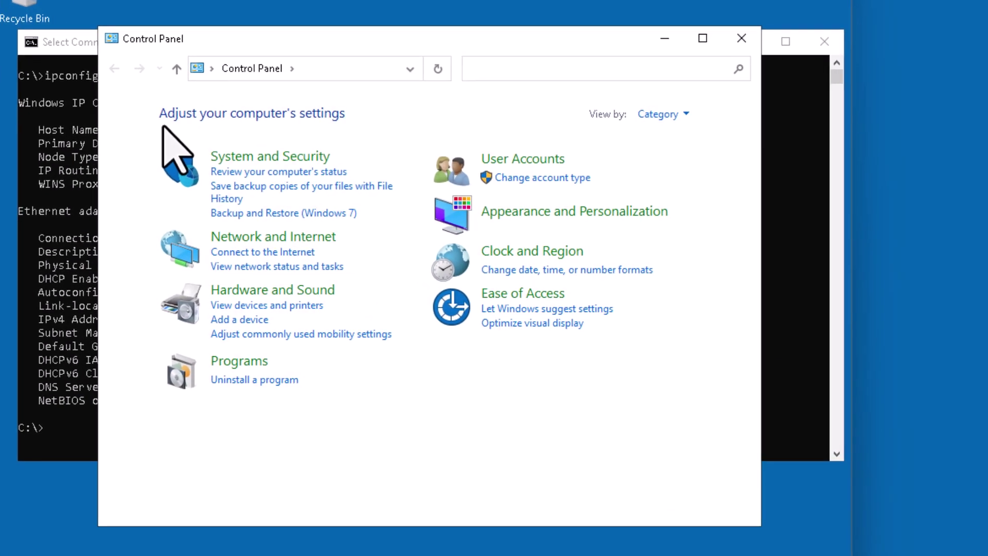
left_click(228, 154)
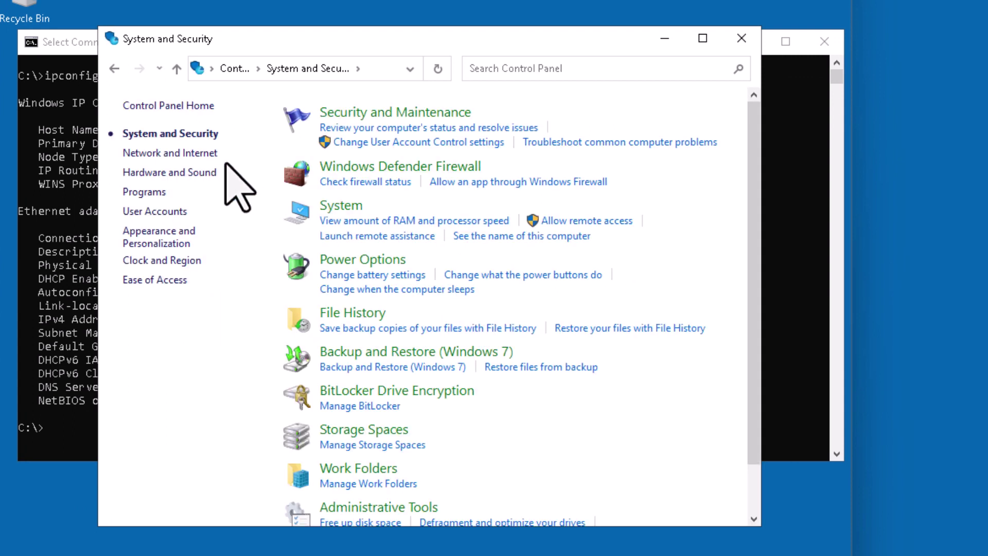
left_click(350, 208)
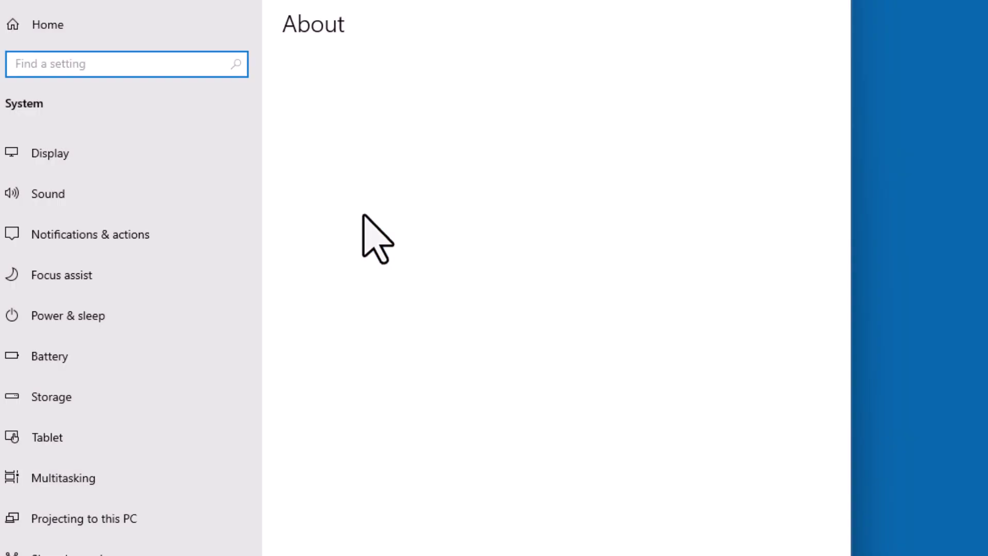
scroll(503, 278, "down", 5)
scroll(508, 298, "down", 3)
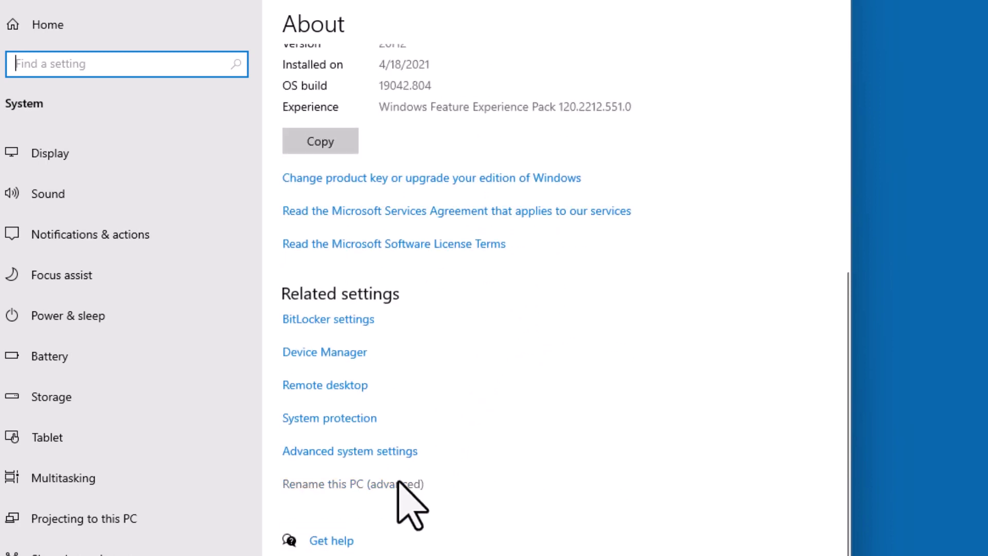
In the computer name settings, set CLIENT10's membership to Domain with domain.local entered
left_click(398, 483)
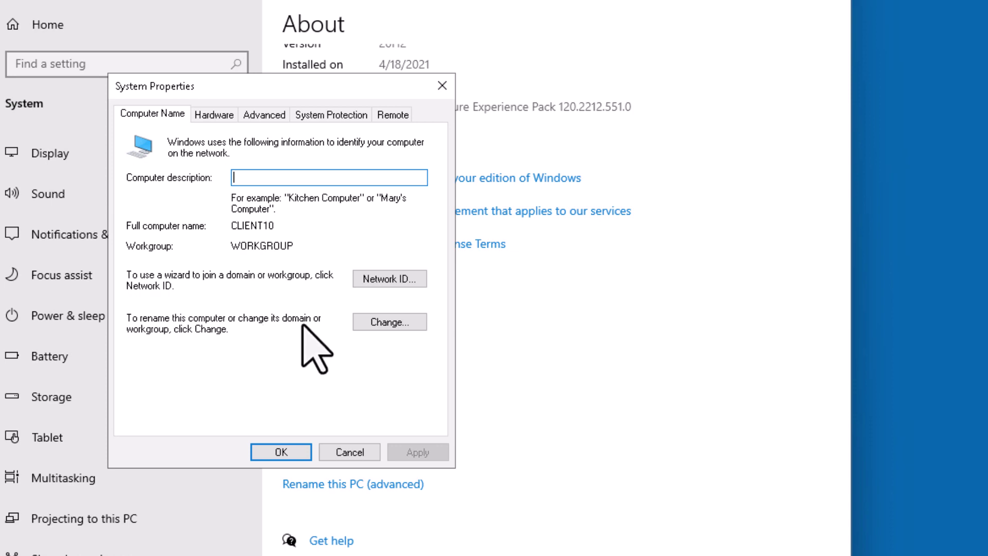
left_click(374, 325)
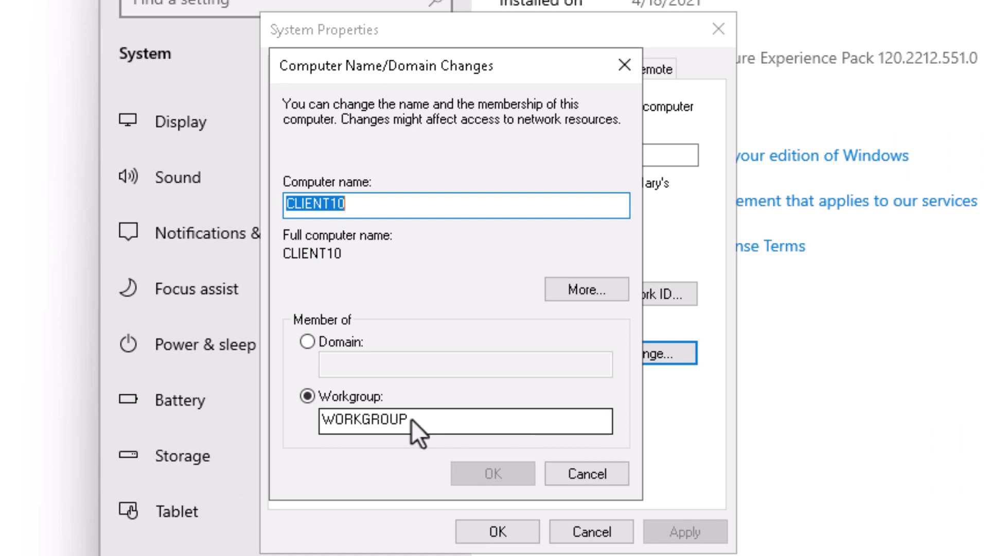
left_click(347, 343)
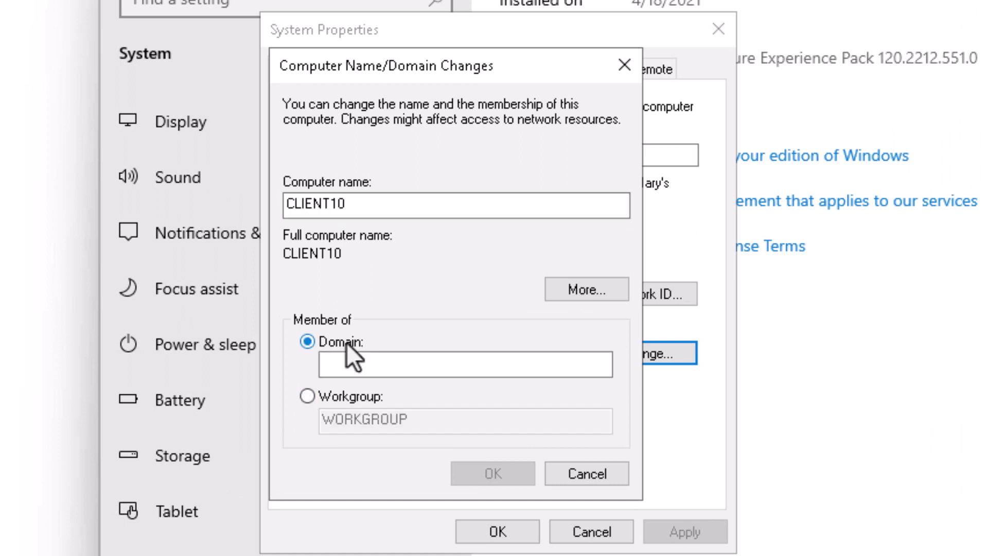
left_click(351, 369)
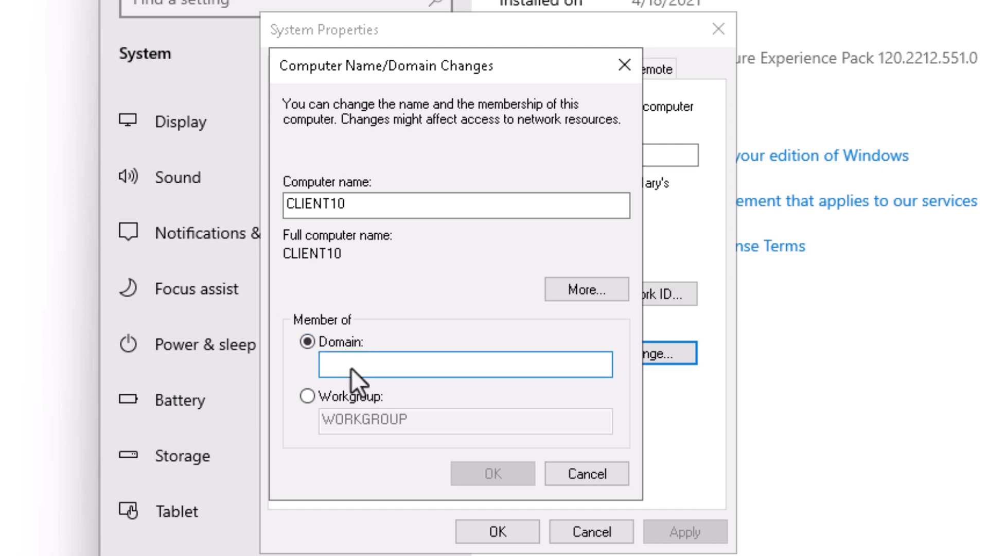
type("domain.local")
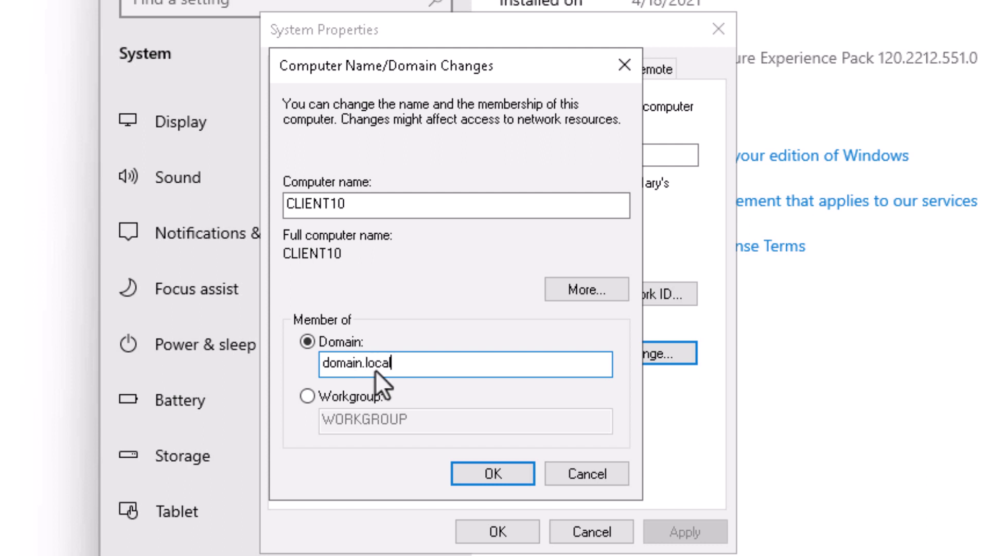
Confirm the domain.local join and enter the domain administrator's user name and password, which are rejected
left_click(471, 474)
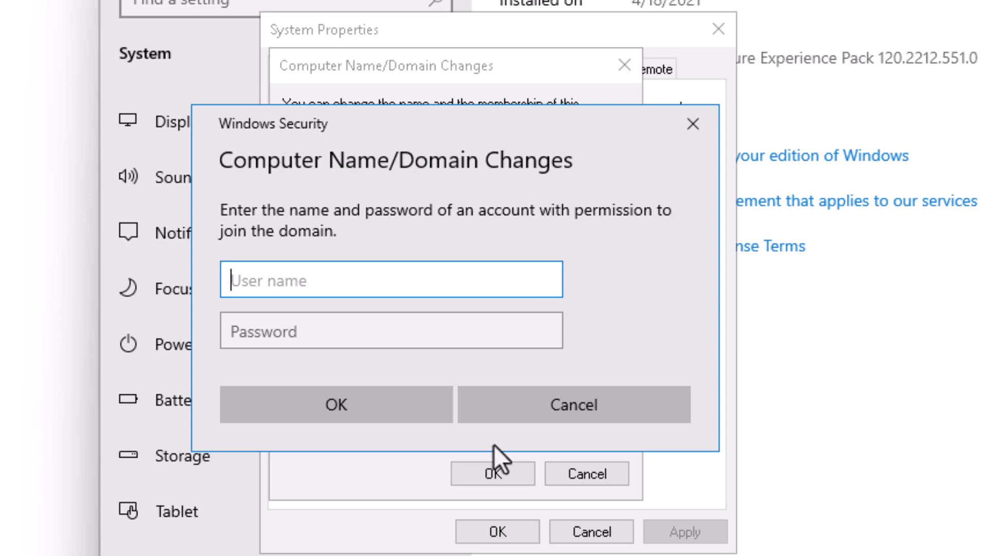
type("adminis")
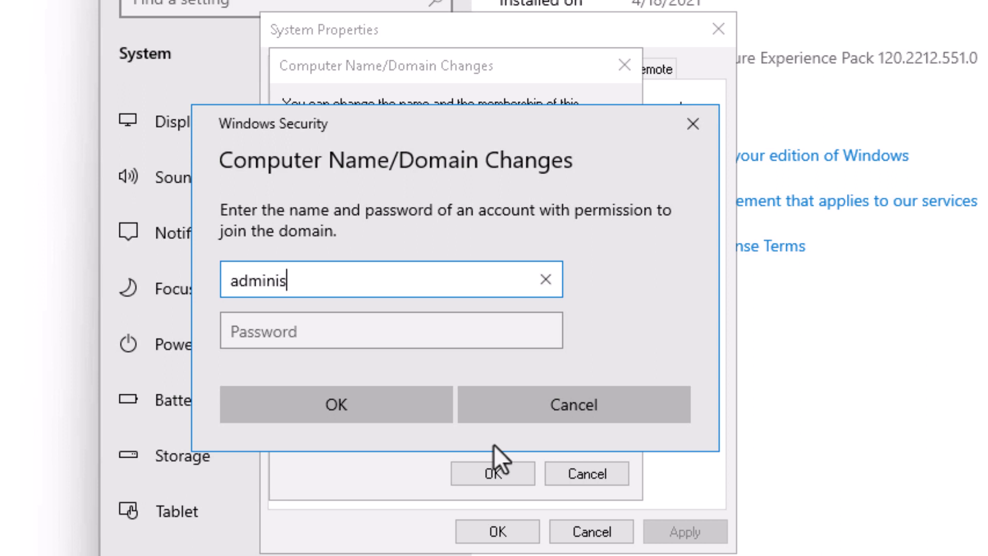
type("trator@d")
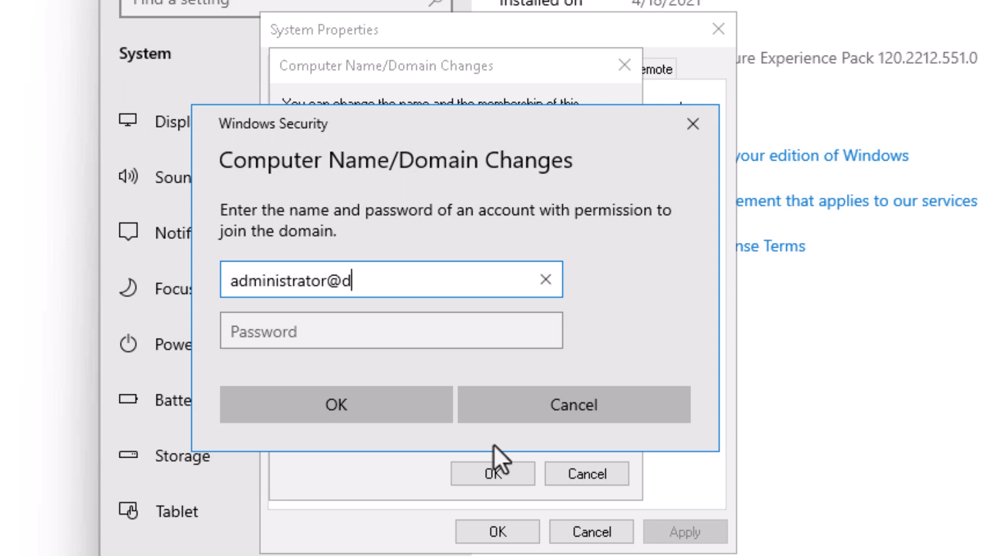
type("omain.local")
key("Tab")
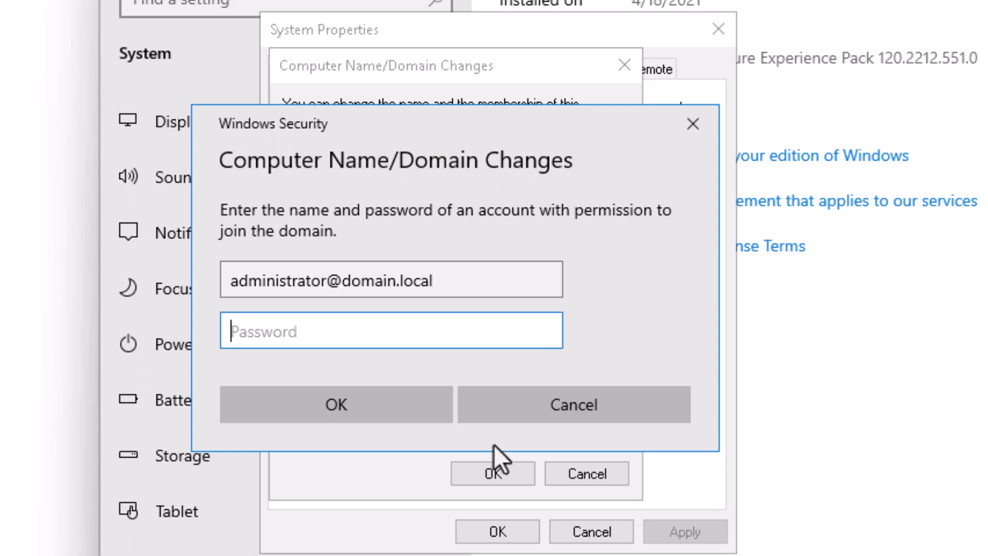
type("••")
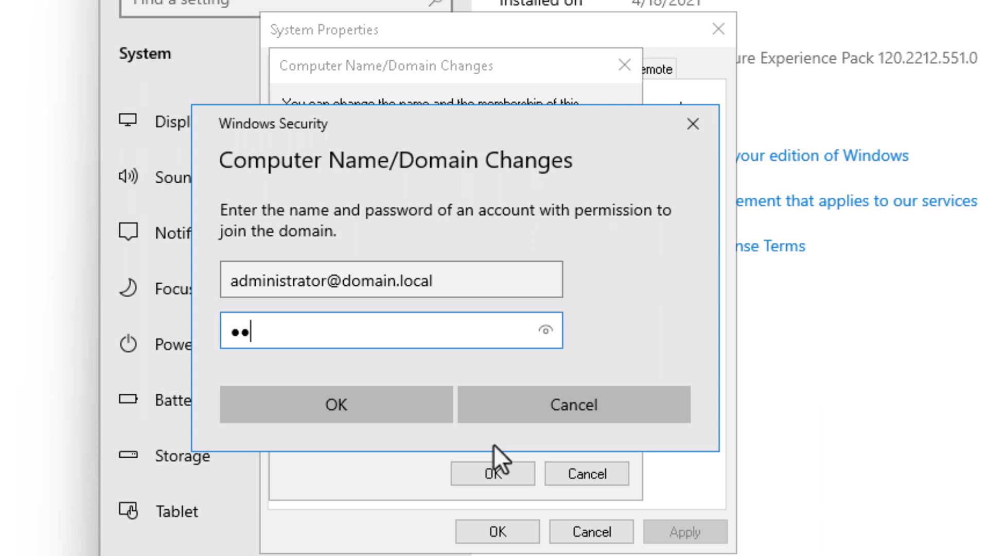
type("••••••••")
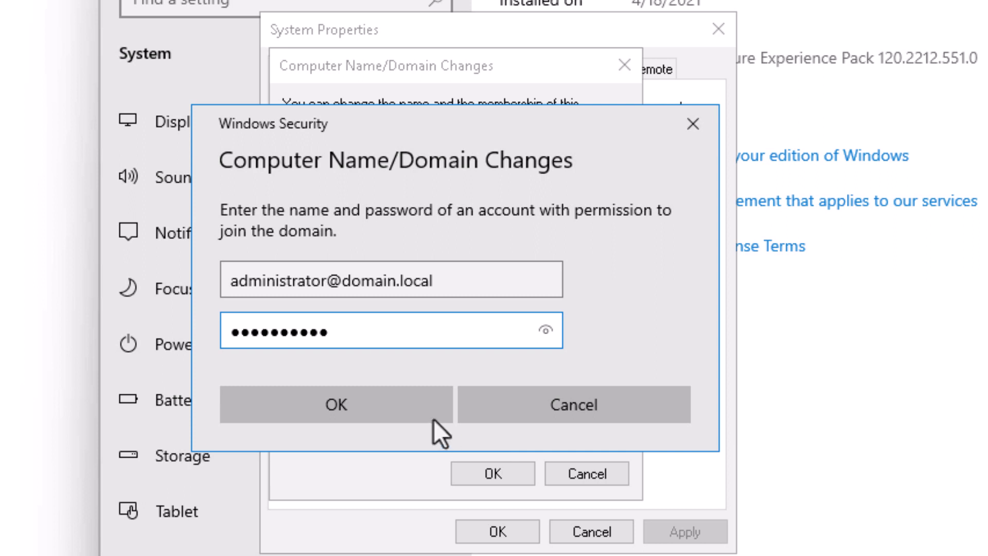
left_click(397, 409)
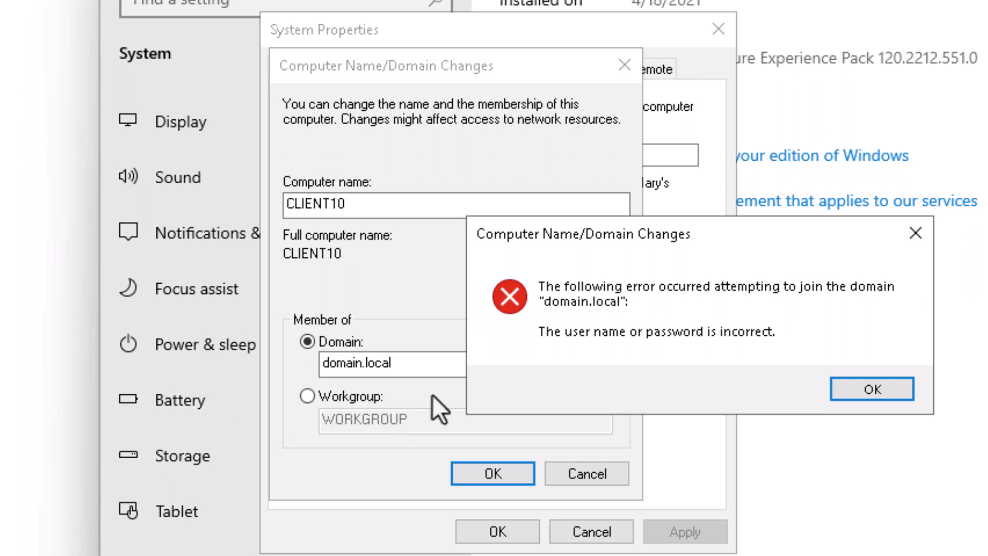
Dismiss the credential error and retry the join with the misspelled domain domain.localaa
left_click(857, 385)
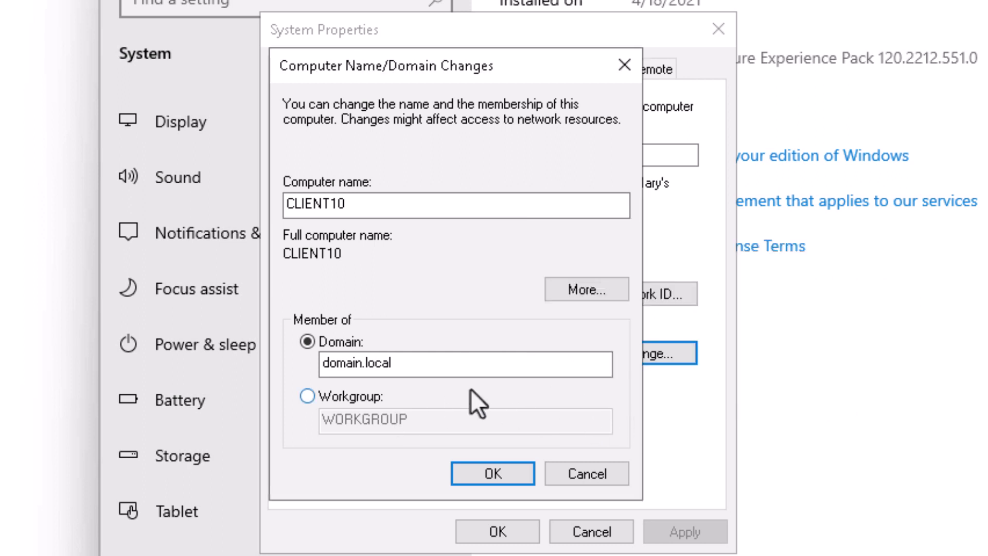
left_click(391, 357)
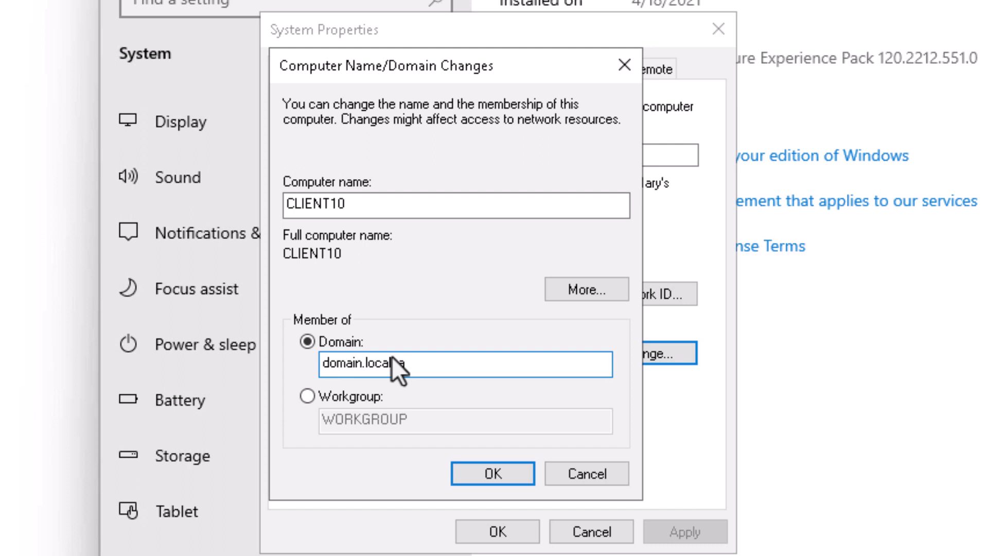
left_click(473, 466)
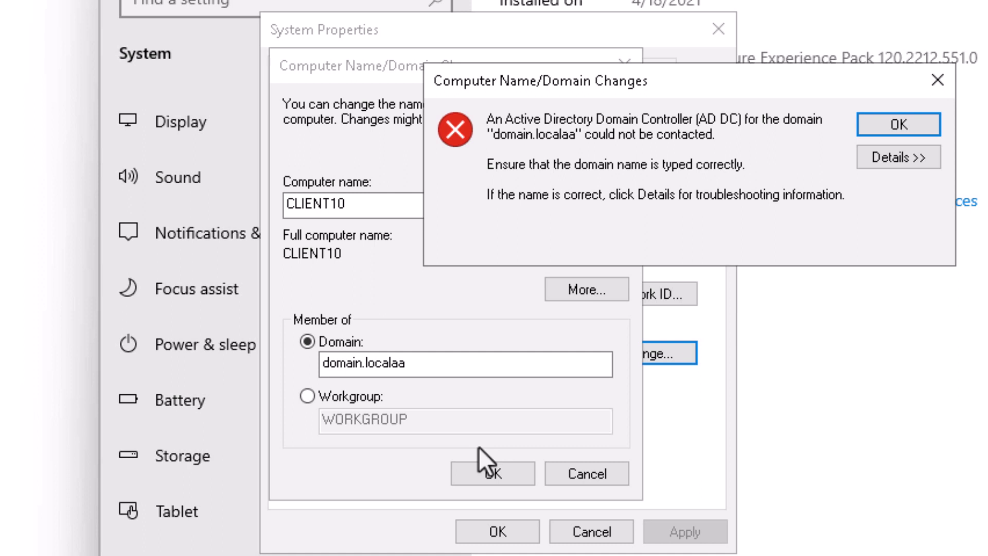
Correct the domain name back to domain.local and join using the domain administrator's credentials
left_click(870, 126)
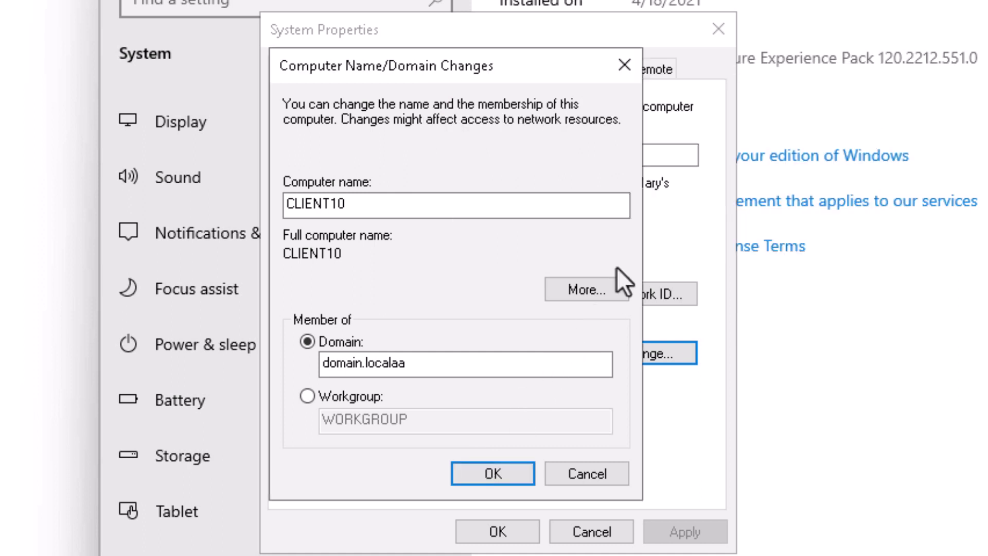
left_click(437, 370)
key("BackSpace")
key("BackSpace")
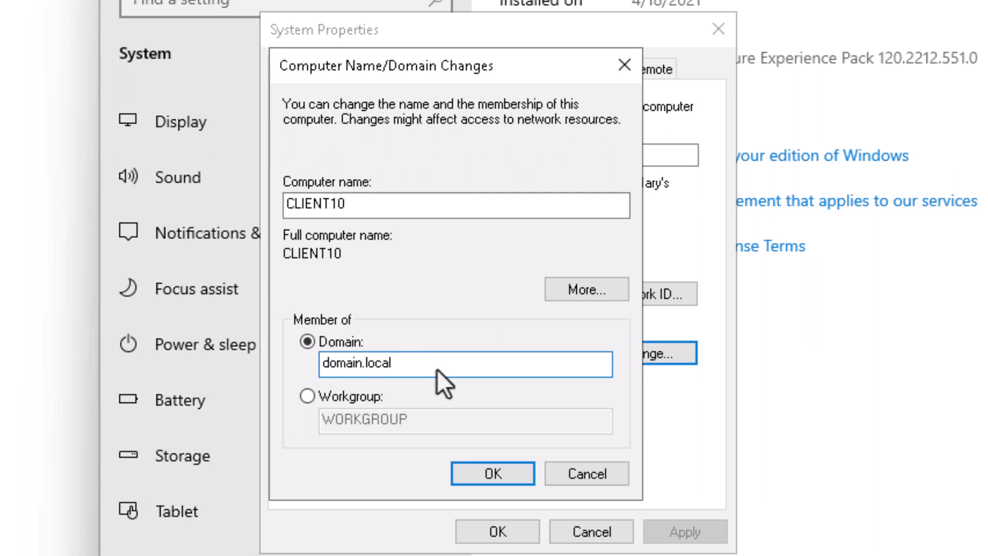
left_click(486, 477)
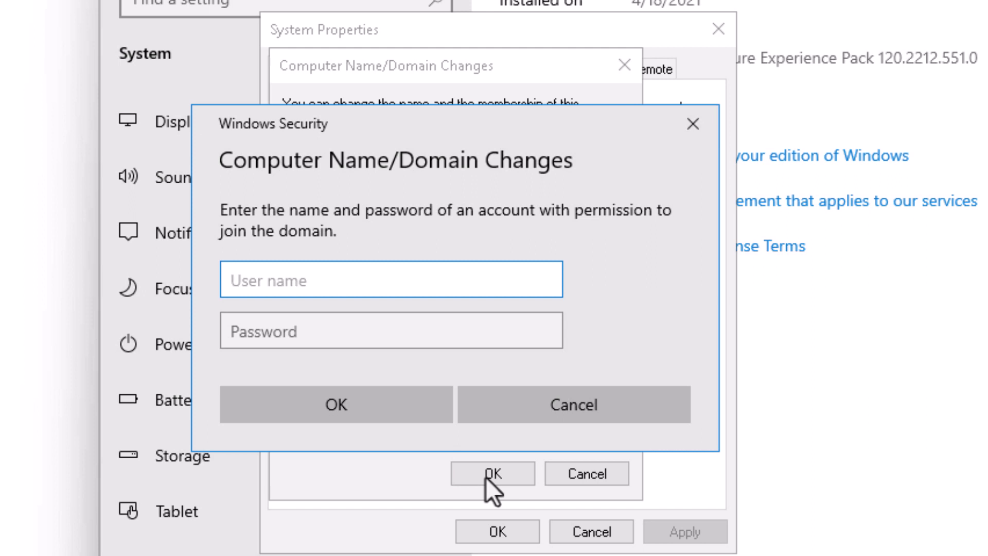
type("administrator@domain.local")
key("Tab")
type("••")
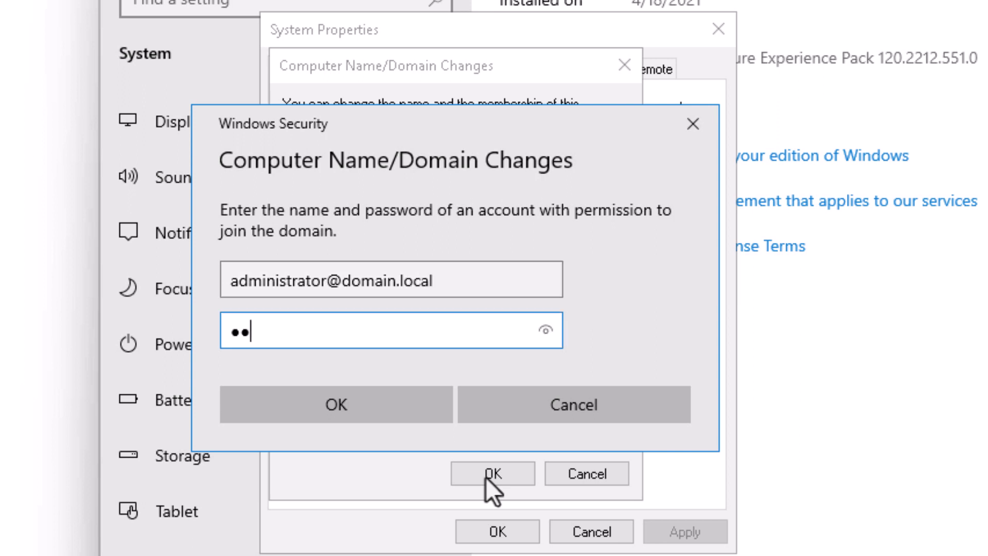
type("•")
key("Return")
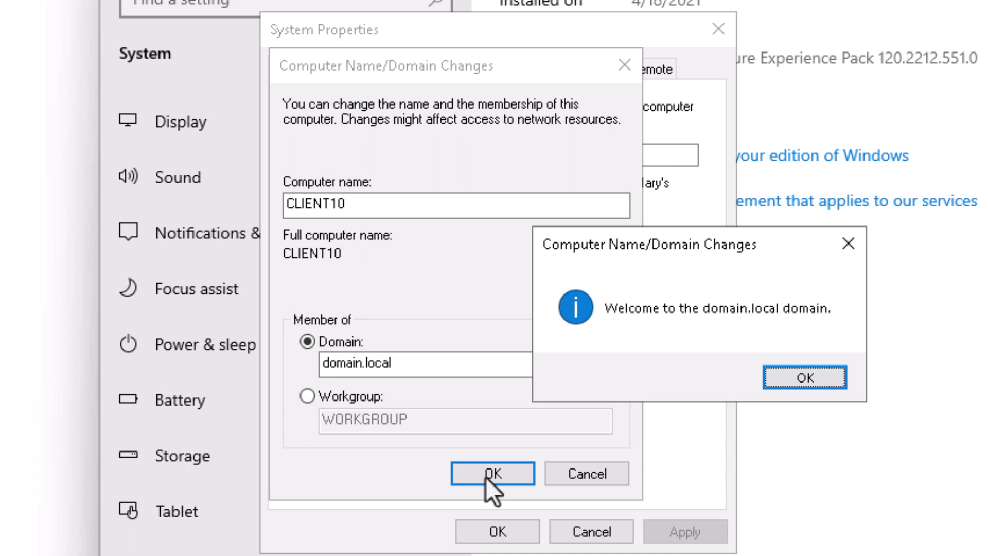
Acknowledge the welcome and restart notices, close System Properties, and restart the client now
left_click(777, 381)
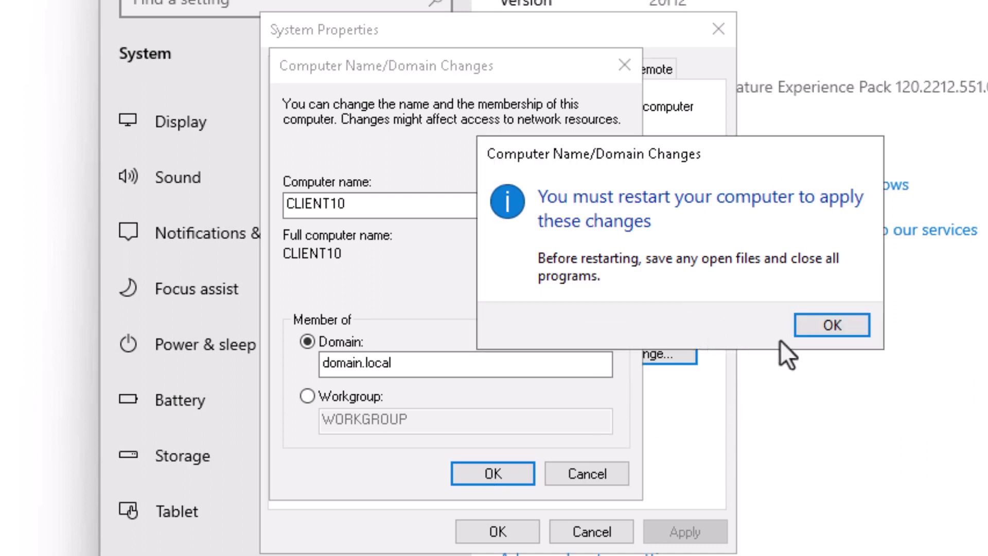
left_click(822, 325)
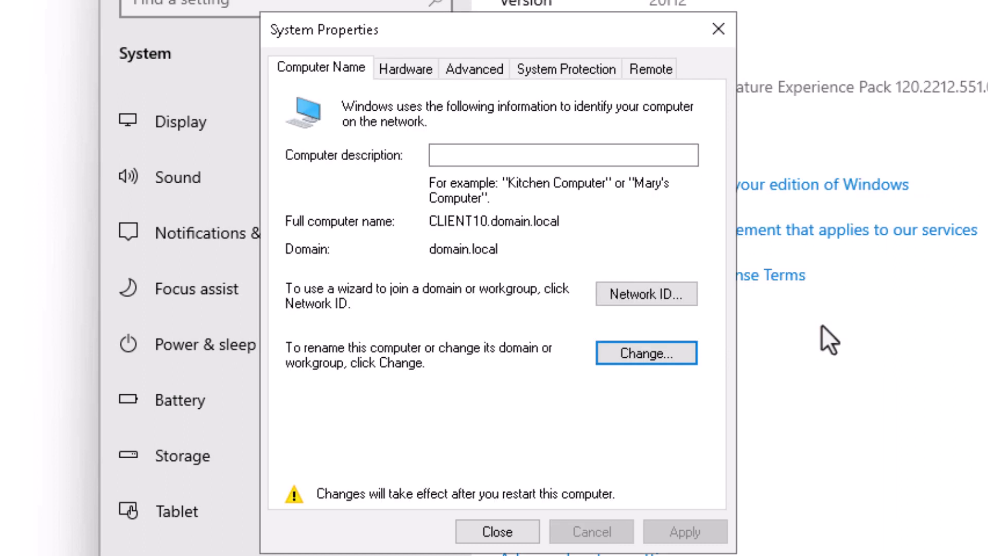
left_click(533, 535)
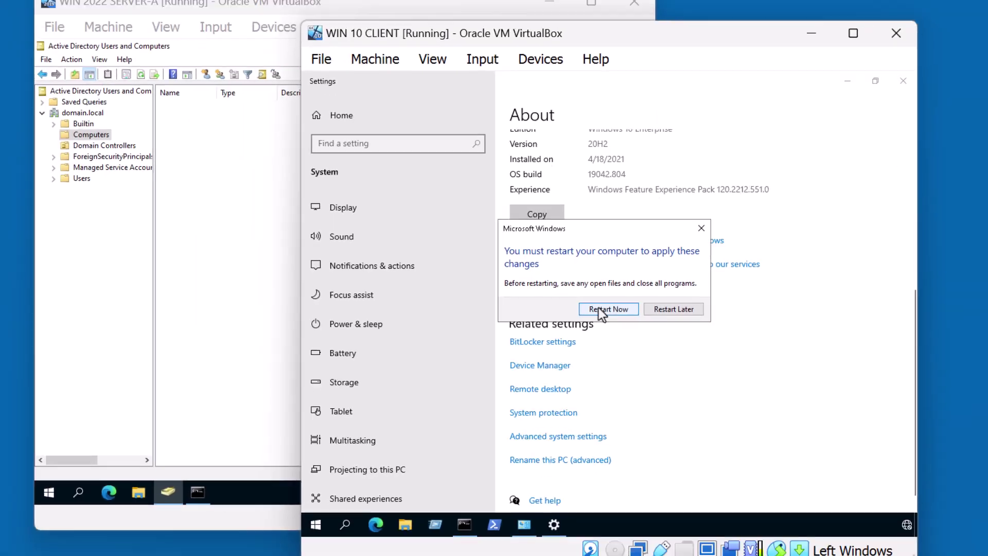
left_click(674, 315)
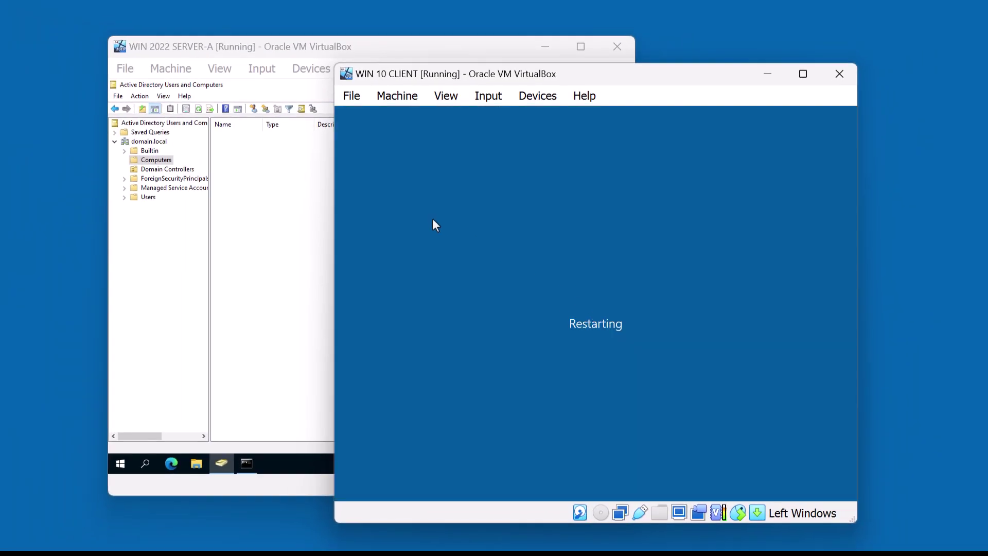
On the server, refresh the Computers container so CLIENT10 appears as a Computer object
left_click(285, 213)
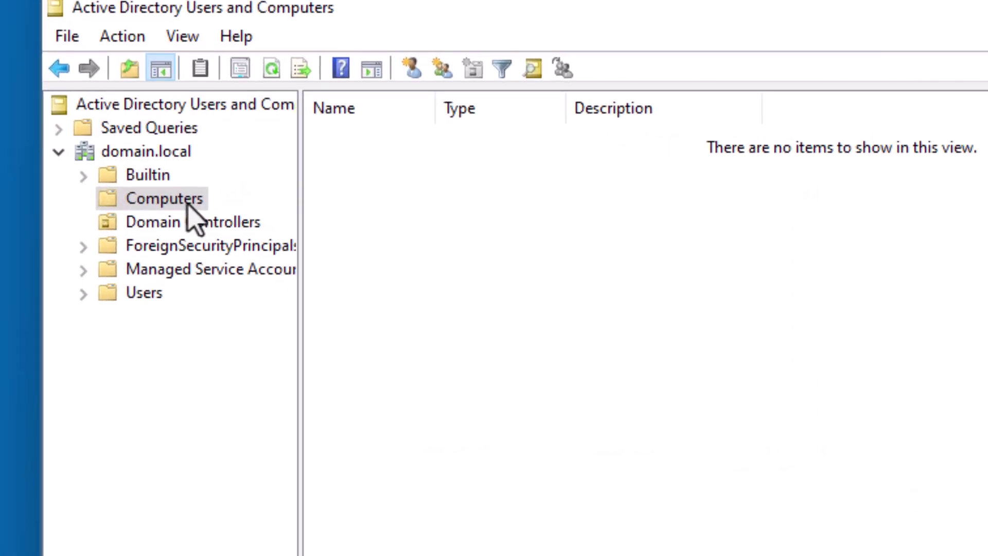
right_click(165, 161)
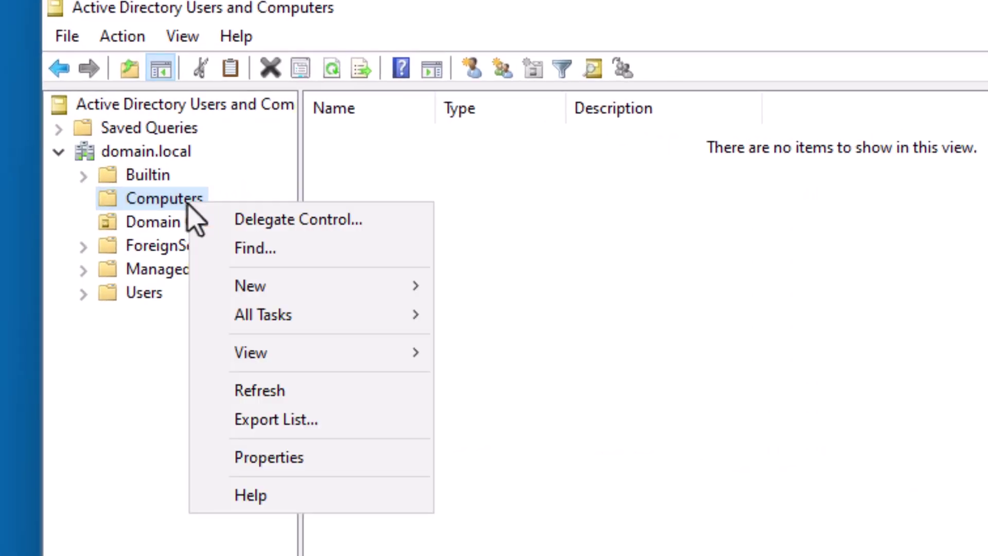
left_click(259, 393)
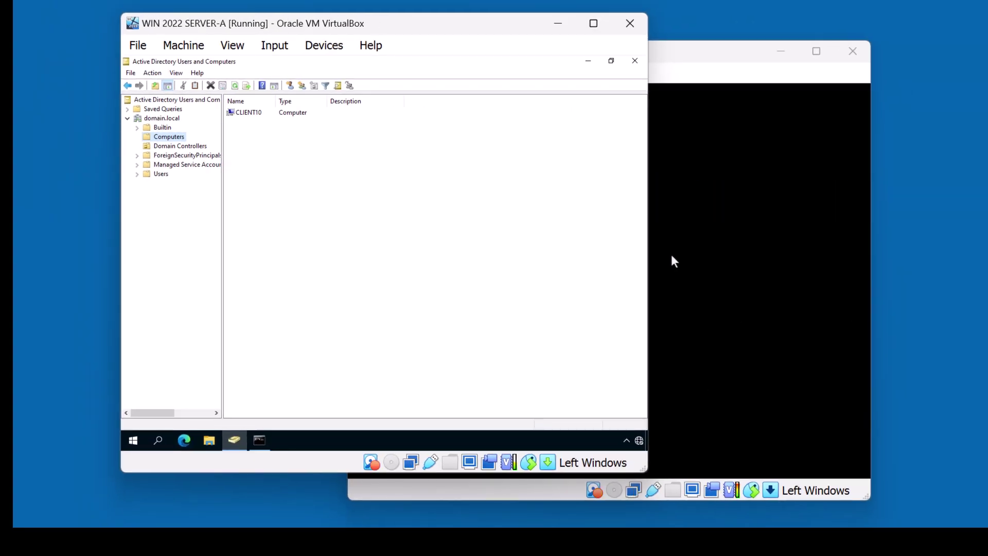
Sign in to the restarted client as Other user with the domain administrator account and its password
left_click(671, 255)
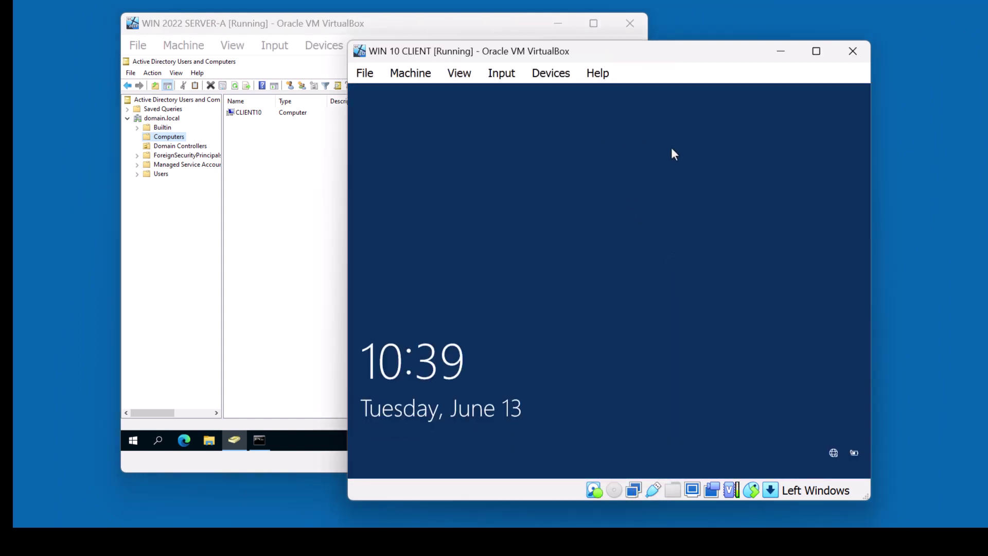
left_click(674, 157)
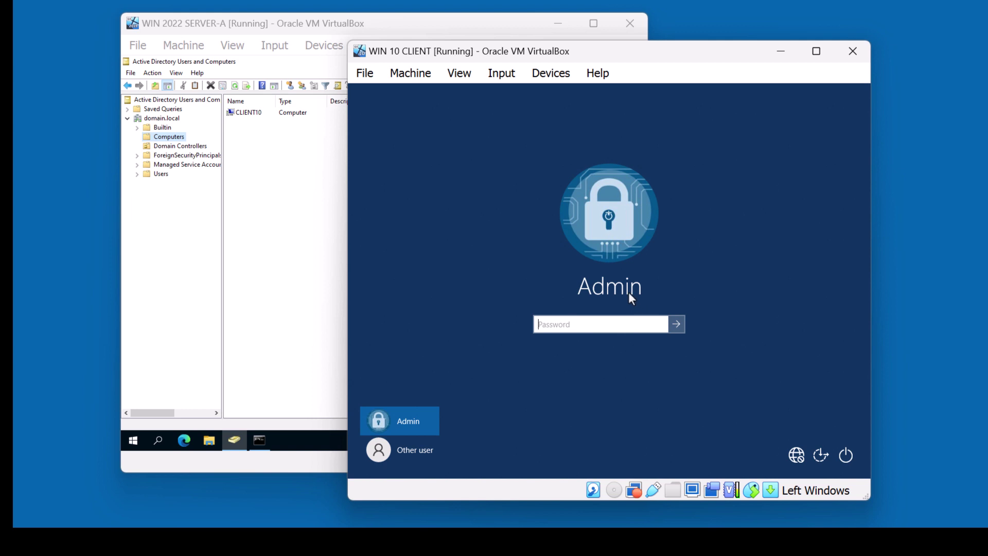
left_click(429, 449)
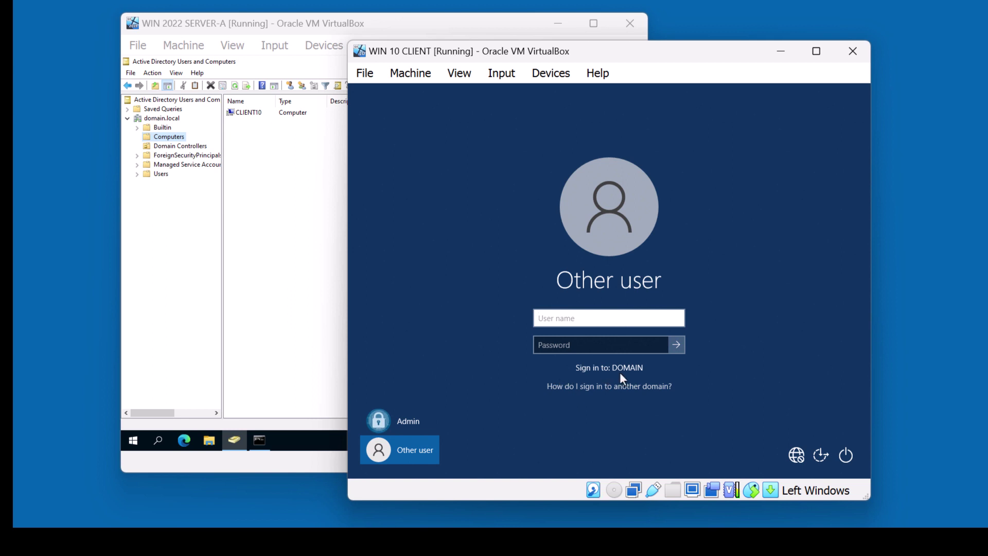
type("administrator@domain.")
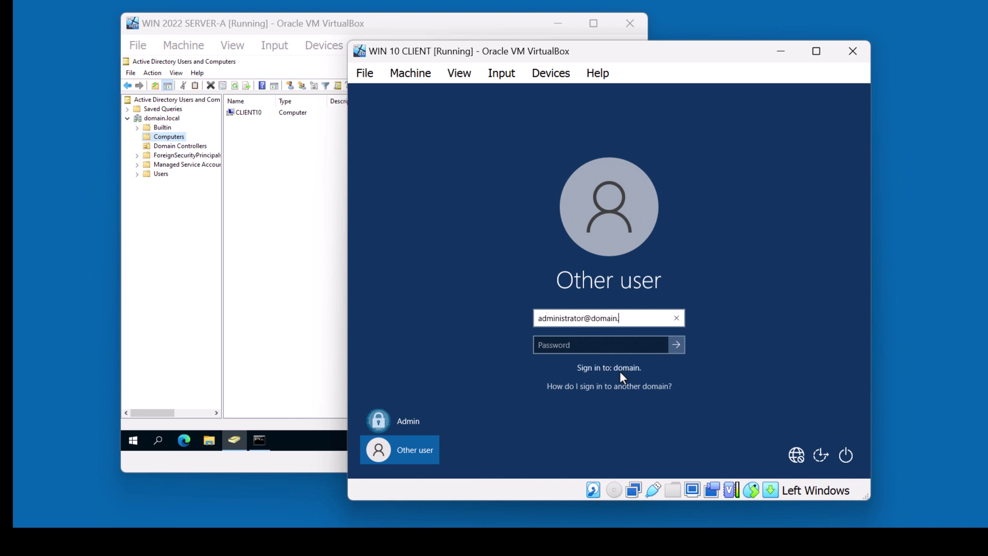
type("local")
key("Tab")
type("P@ssw0rd")
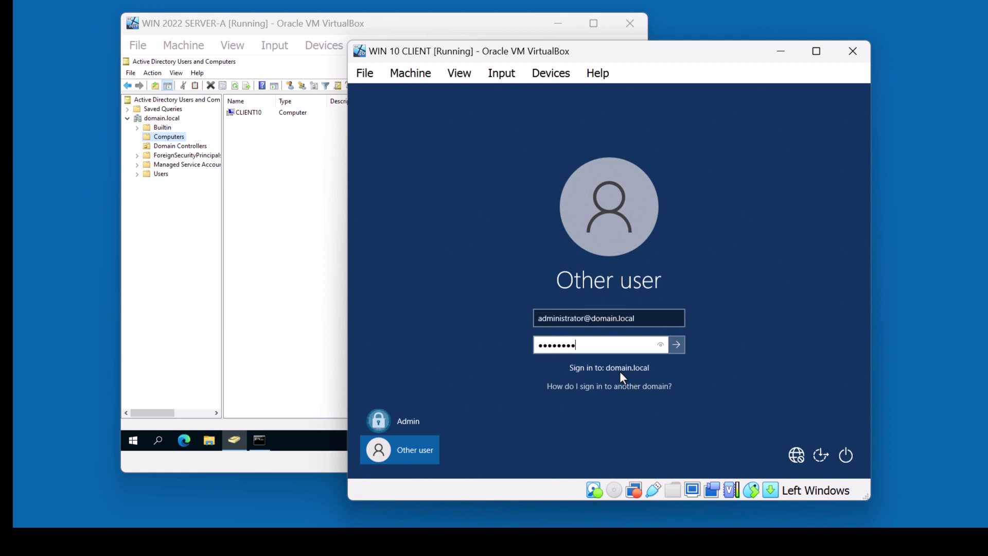
key("Return")
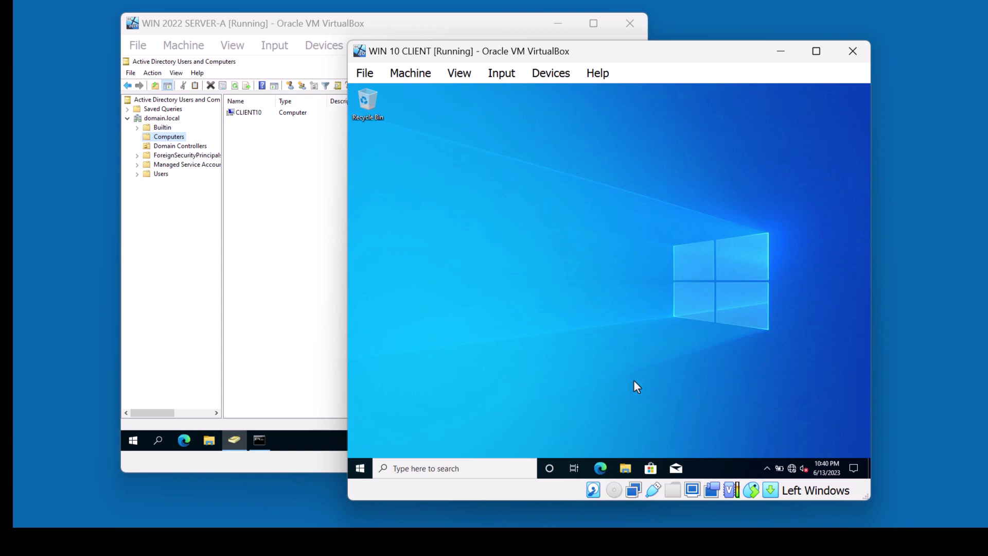
In File Explorer, go to \\servera\ to show its NETLOGON and SYSVOL shares
left_click(625, 467)
left_click(539, 160)
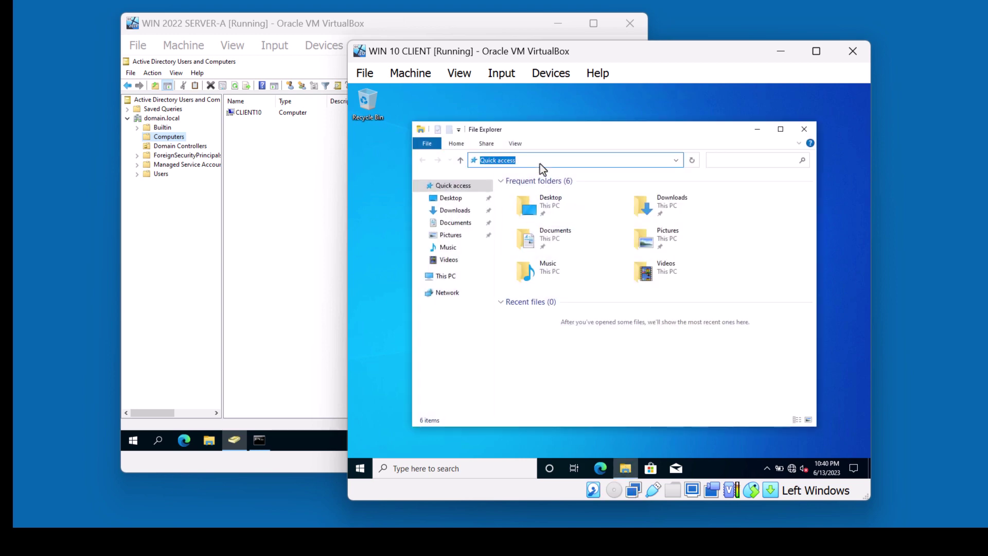
left_click(805, 359)
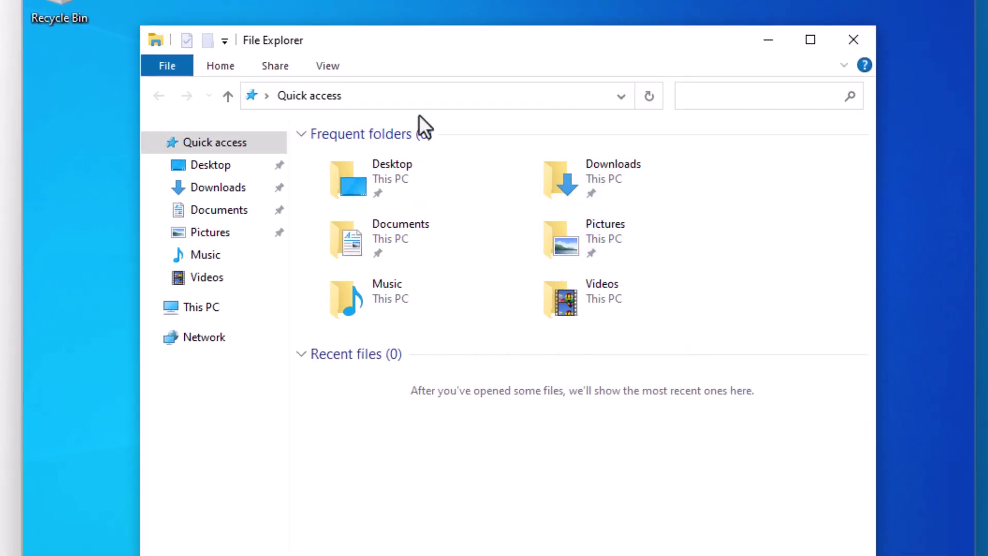
left_click(405, 97)
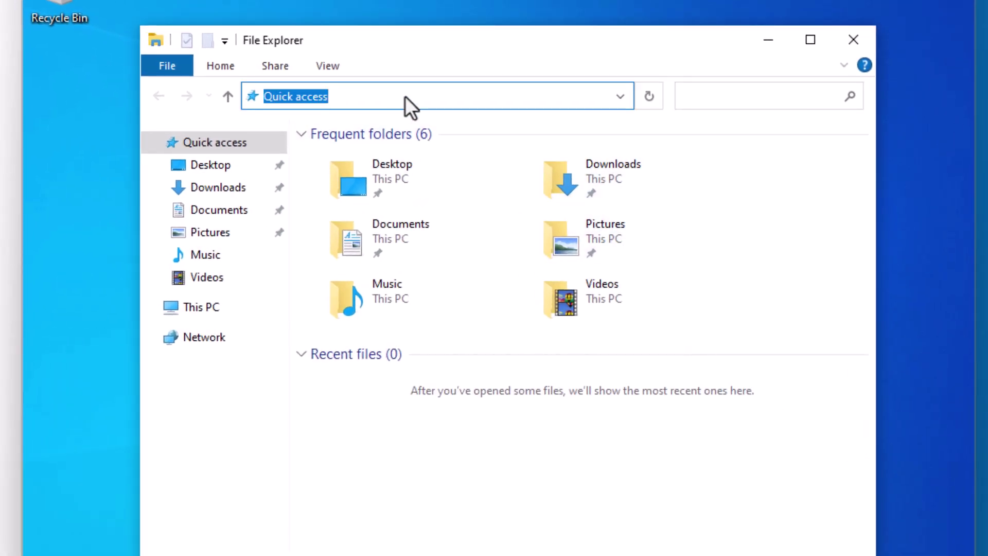
type("\\\\servera")
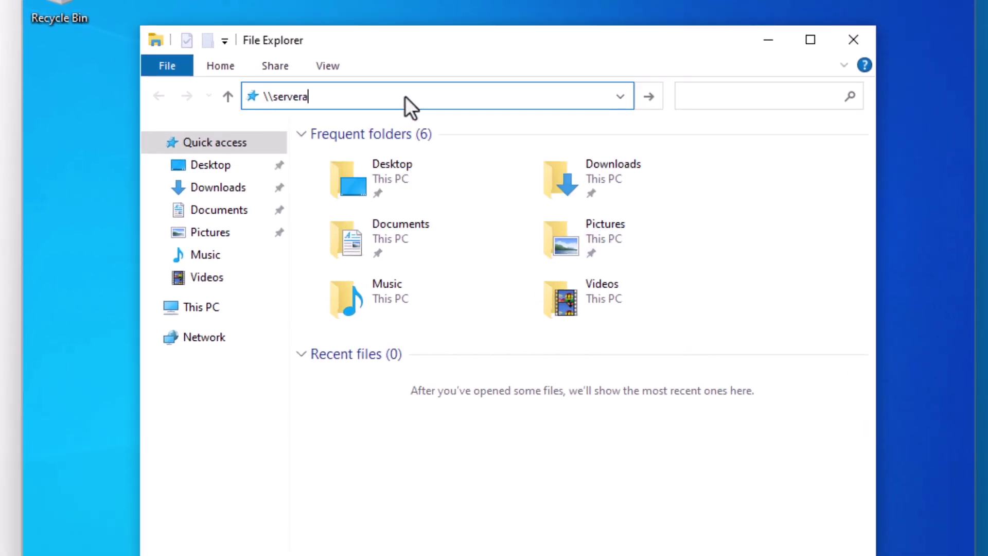
type("\\")
key("Return")
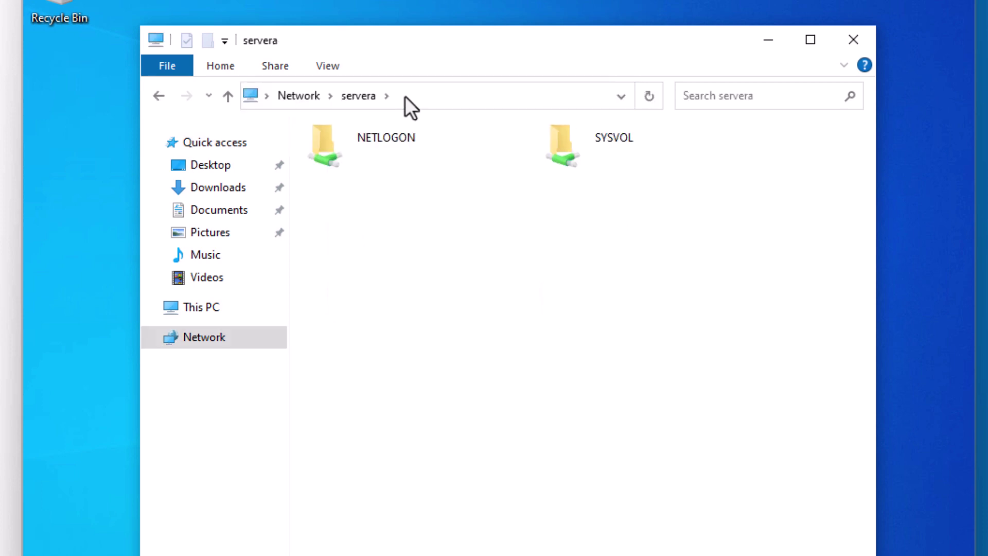